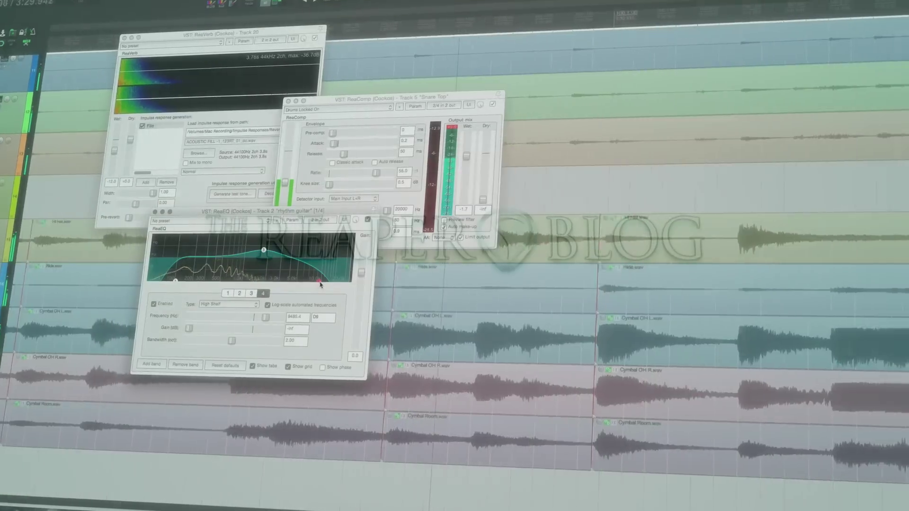
drag(320, 282, 338, 284)
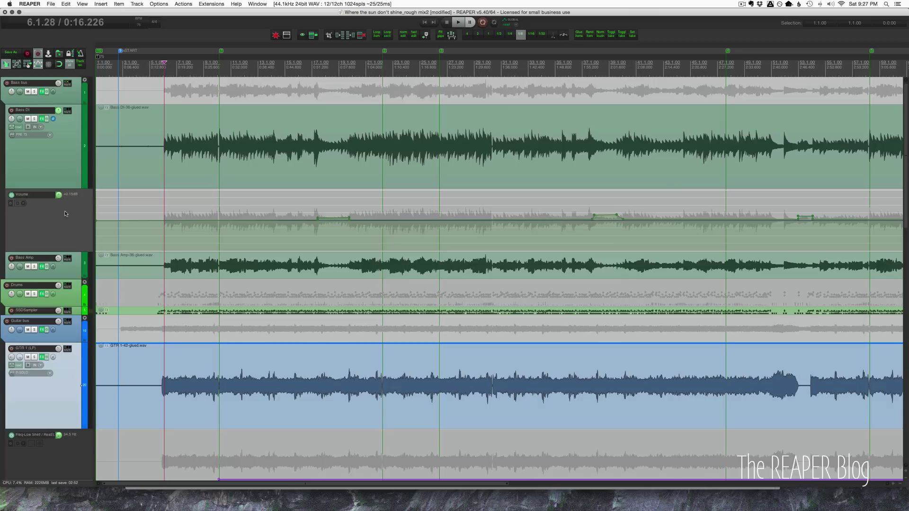
Step: Show the Volume automation envelope of the Bass bus track
click(136, 207)
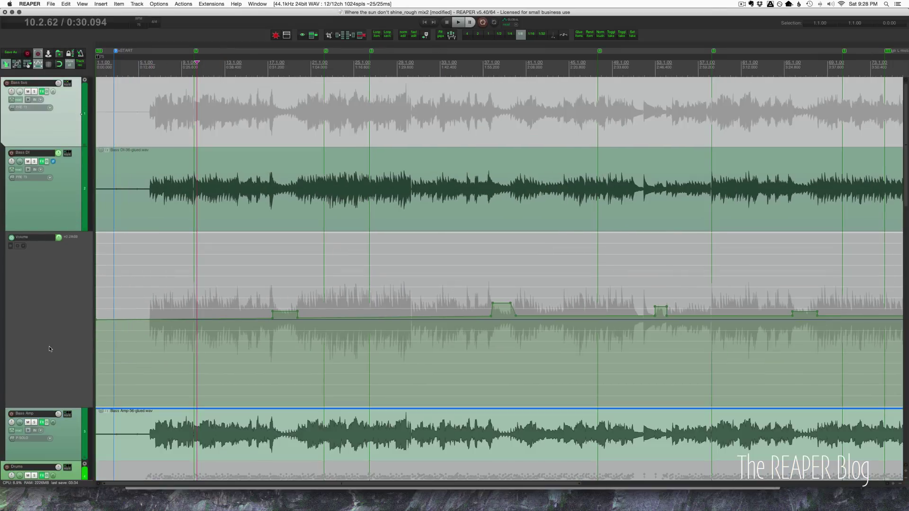
key(super+z)
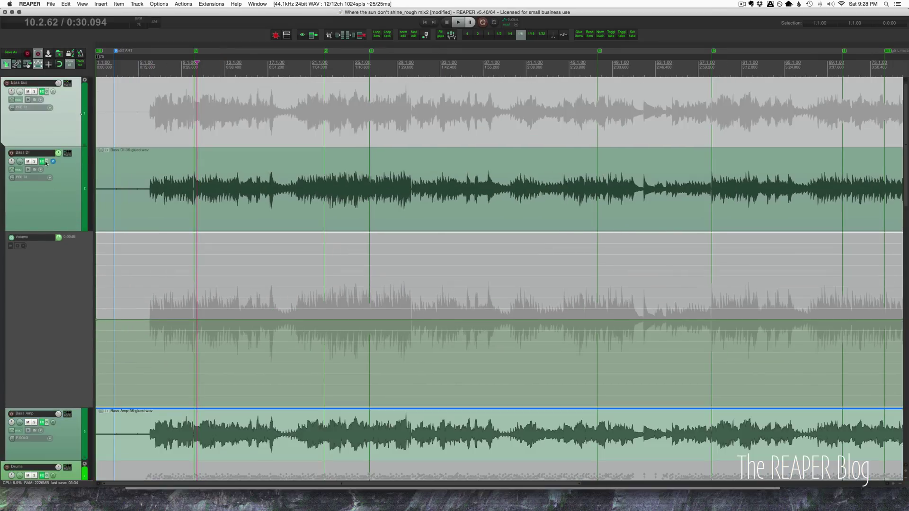
click(11, 100)
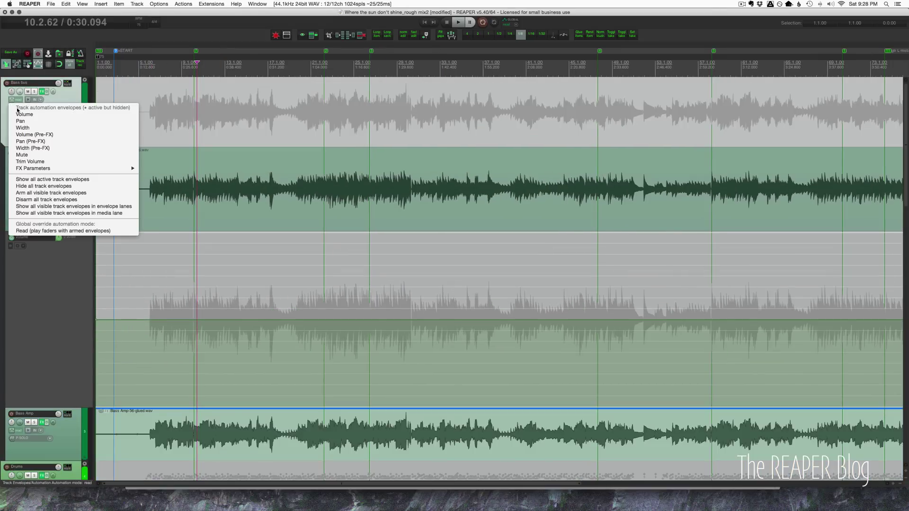
click(20, 114)
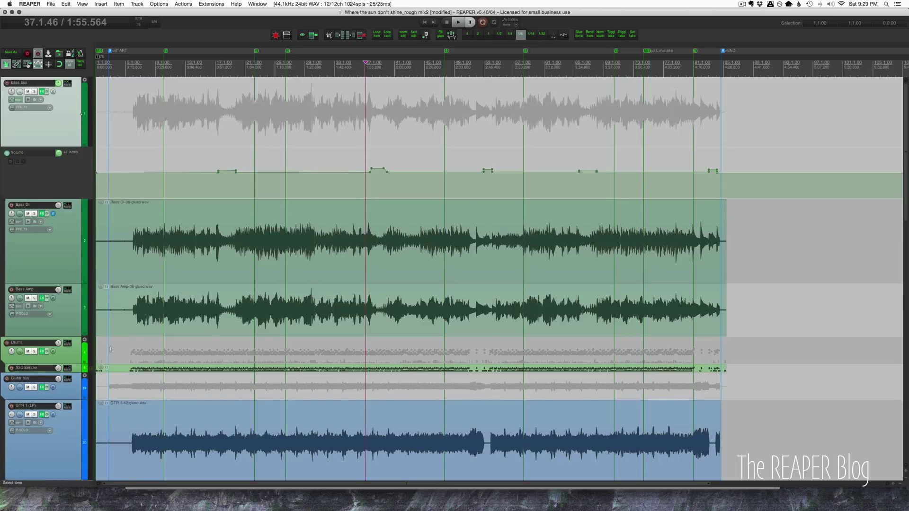
Step: Open the global automation override options
scroll(109, 348, down, 6)
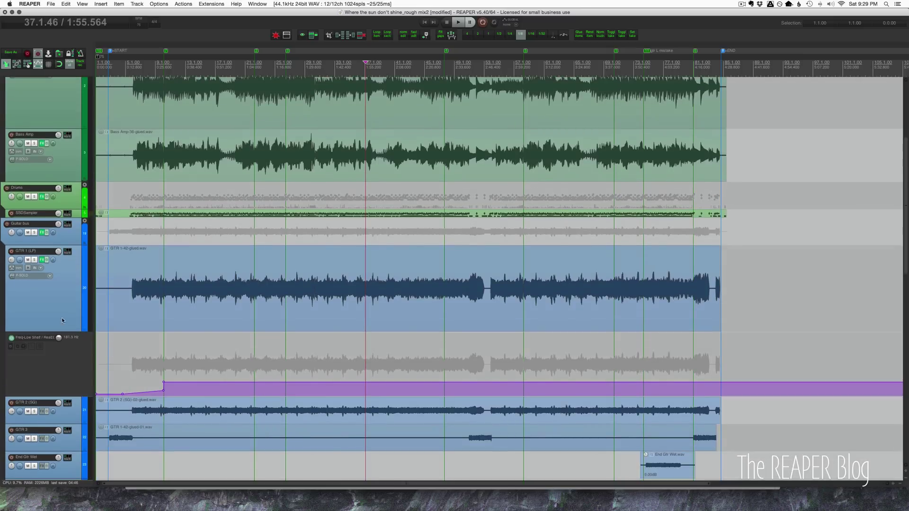
scroll(350, 312, up, 6)
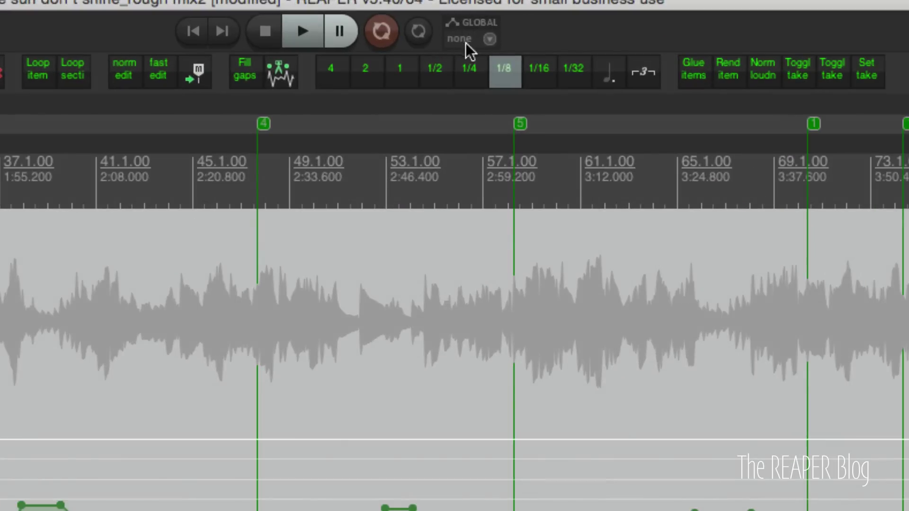
click(489, 39)
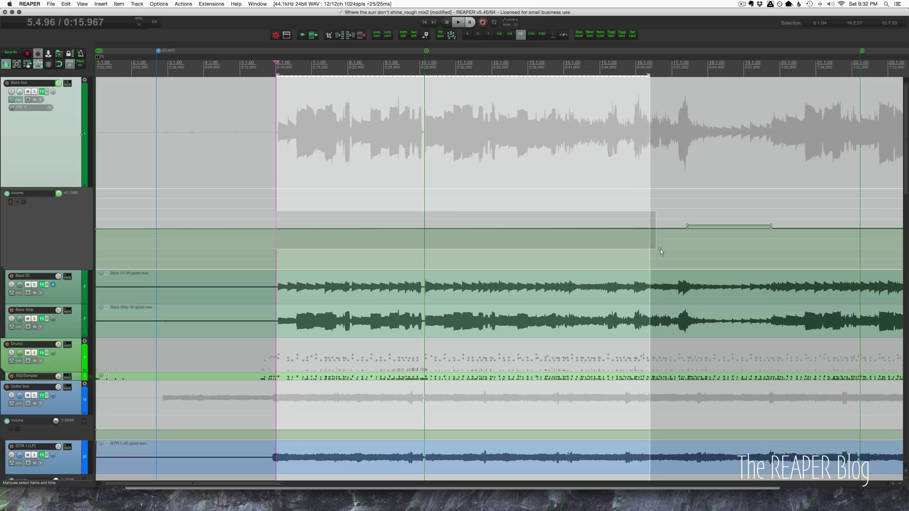
Step: Make a time selection over roughly bars 6 to 16 and lower the Bass bus Volume envelope there to about -5.8 dB
drag(659, 249, 680, 253)
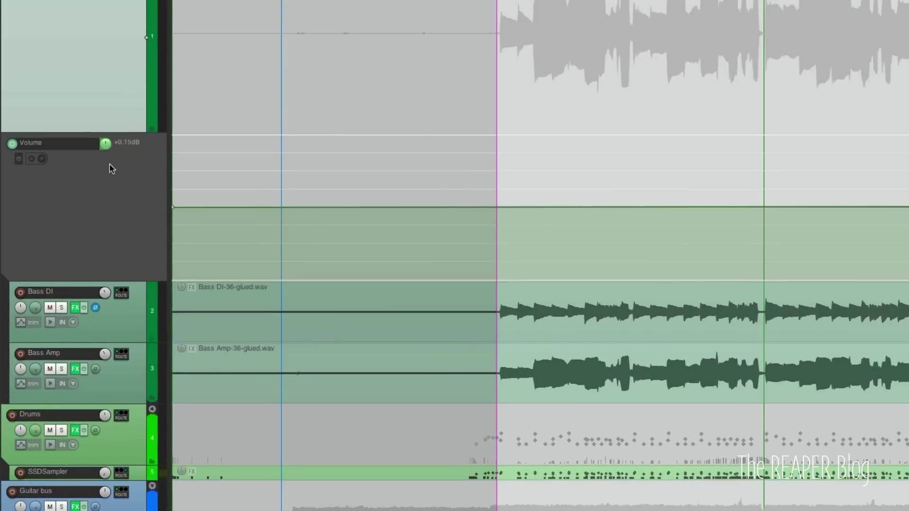
drag(105, 144, 108, 145)
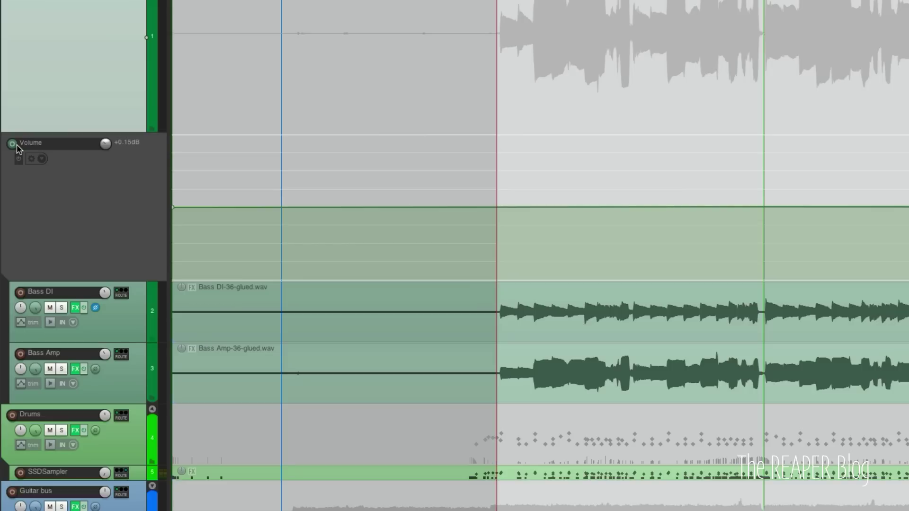
drag(106, 143, 106, 162)
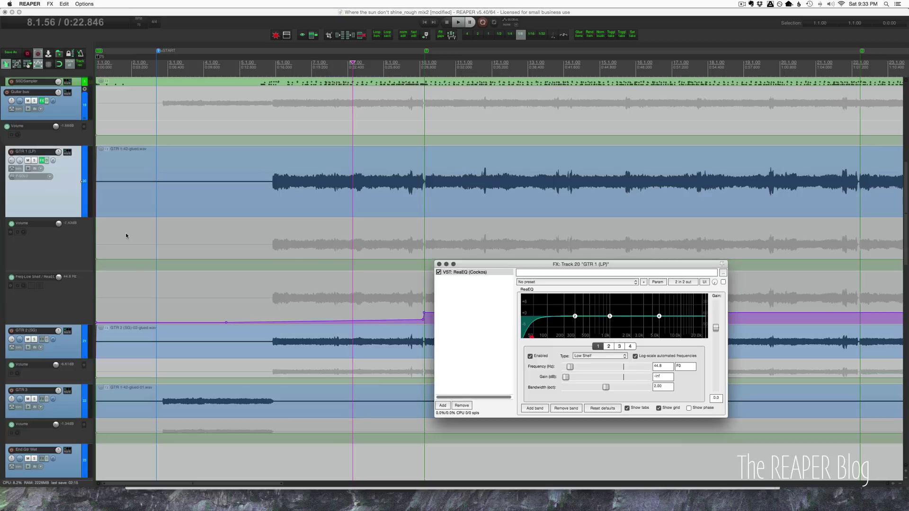
Step: Solo the GTR 1 (LP) track and play across the jump in its ReaEQ low-shelf frequency envelope at bar 10
drag(477, 266, 578, 294)
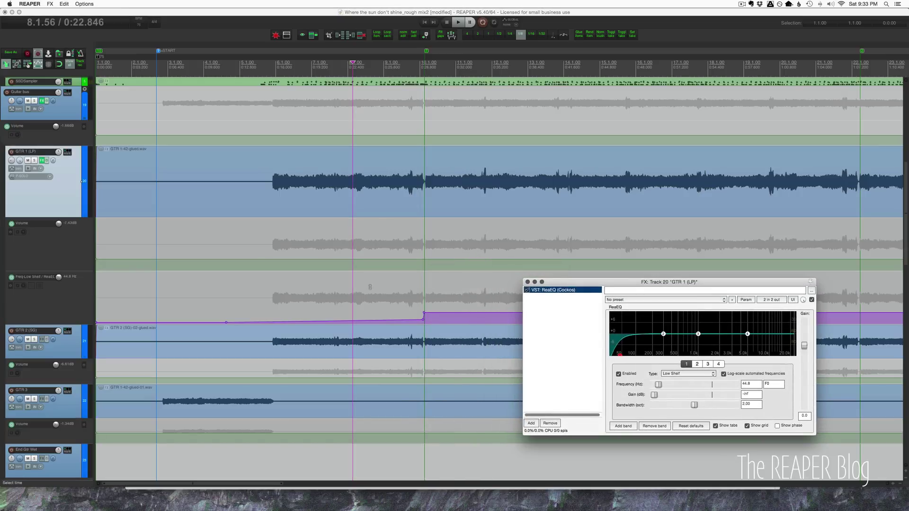
click(387, 312)
click(264, 213)
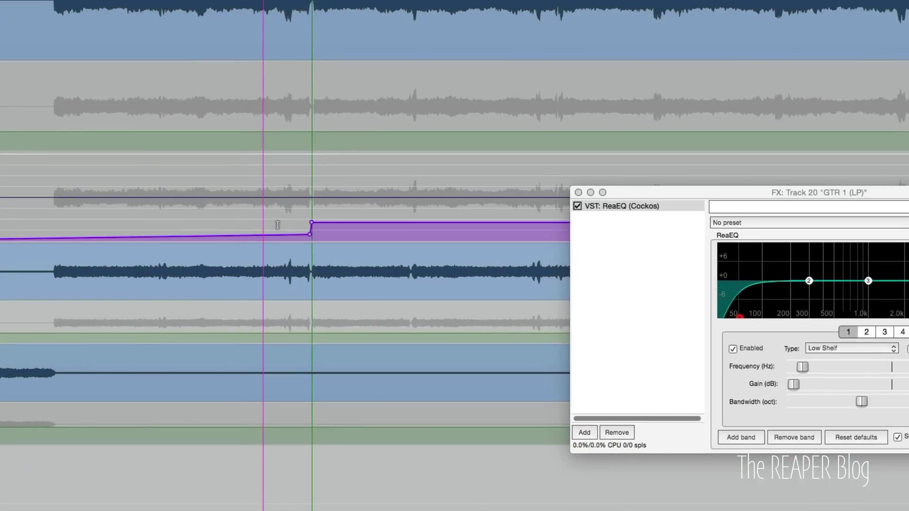
click(0, 110)
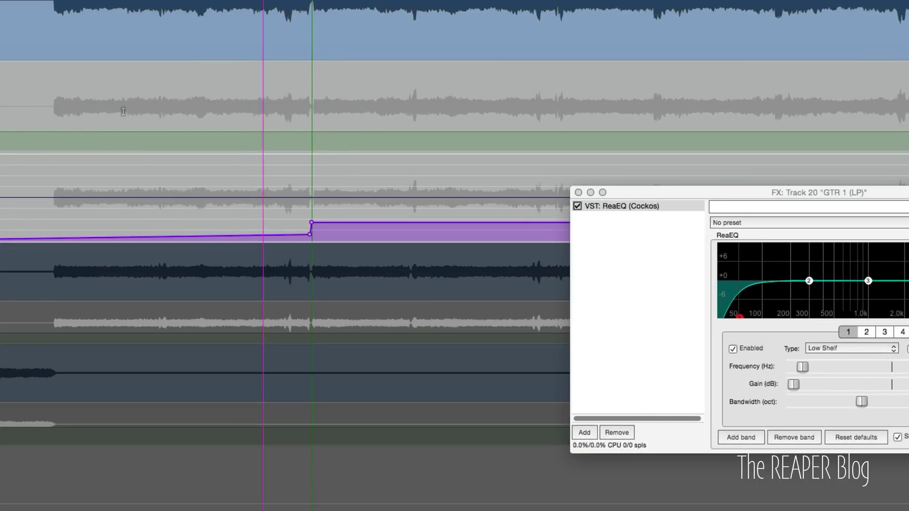
key(space)
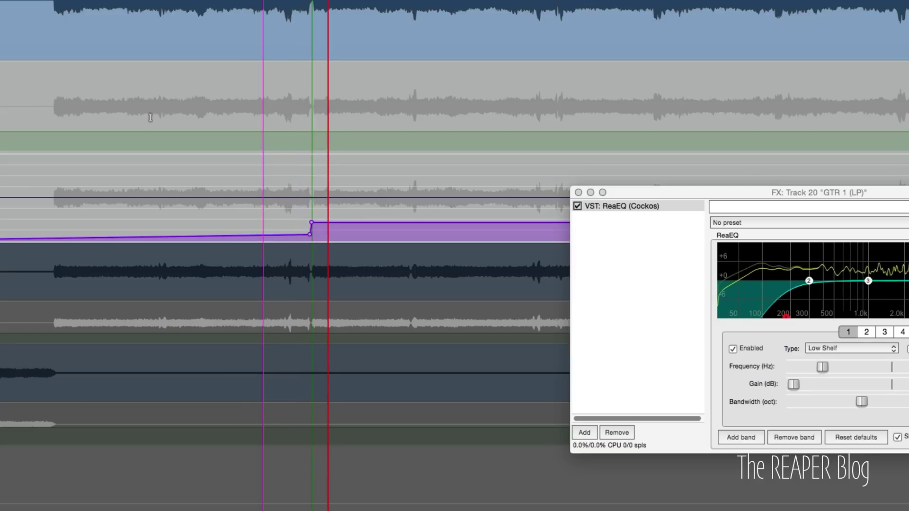
key(space)
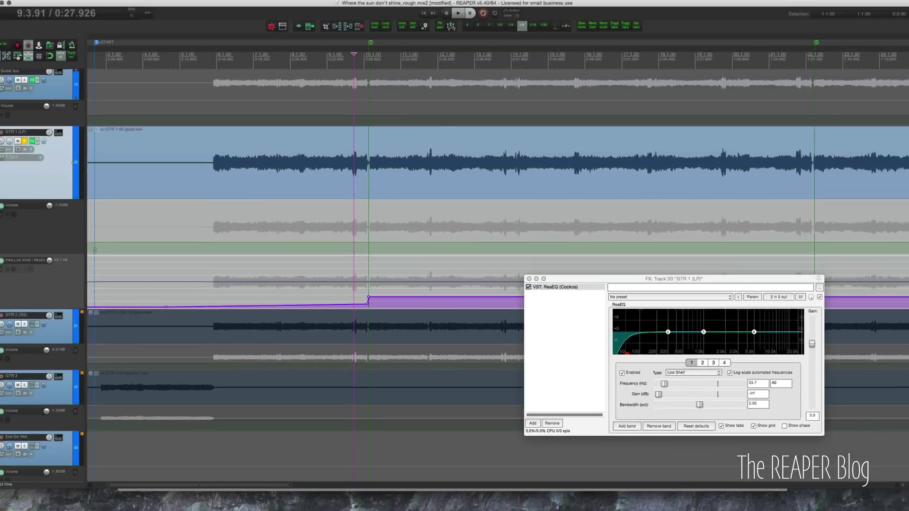
Step: Solo the GTR 2 (SG) track as well and copy the ReaEQ from GTR 1 (LP) including its automation
scroll(75, 307, down, 1)
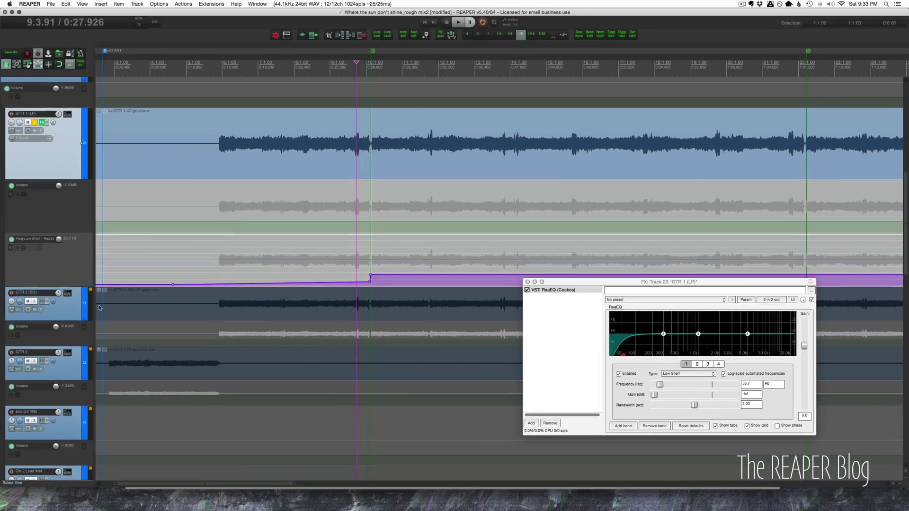
click(34, 301)
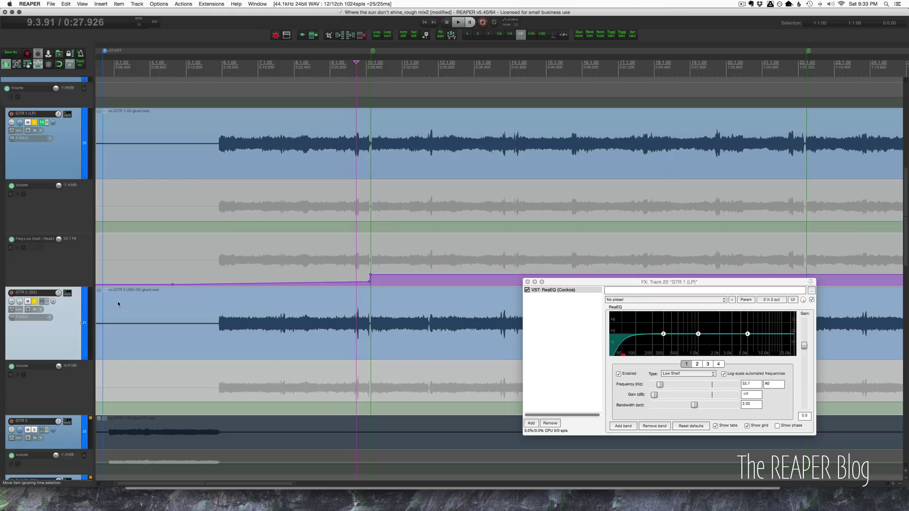
click(548, 310)
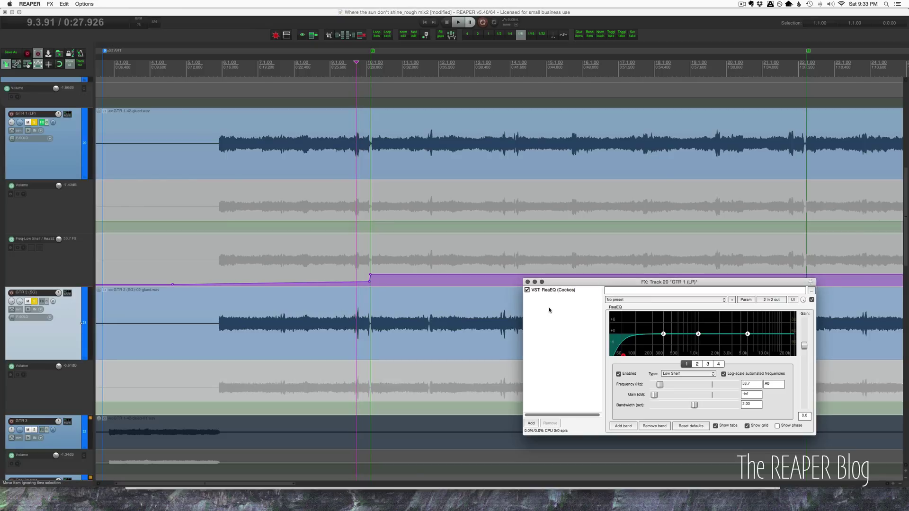
drag(560, 282, 553, 268)
right_click(550, 276)
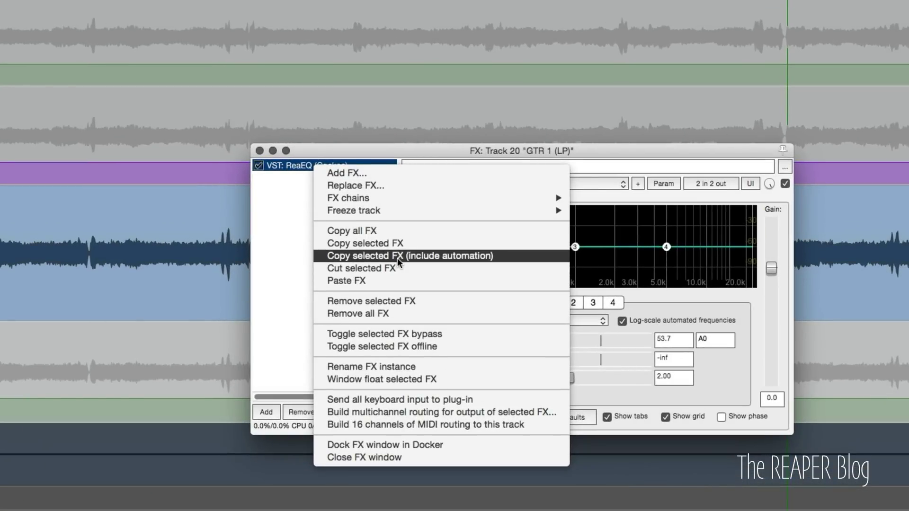
click(445, 257)
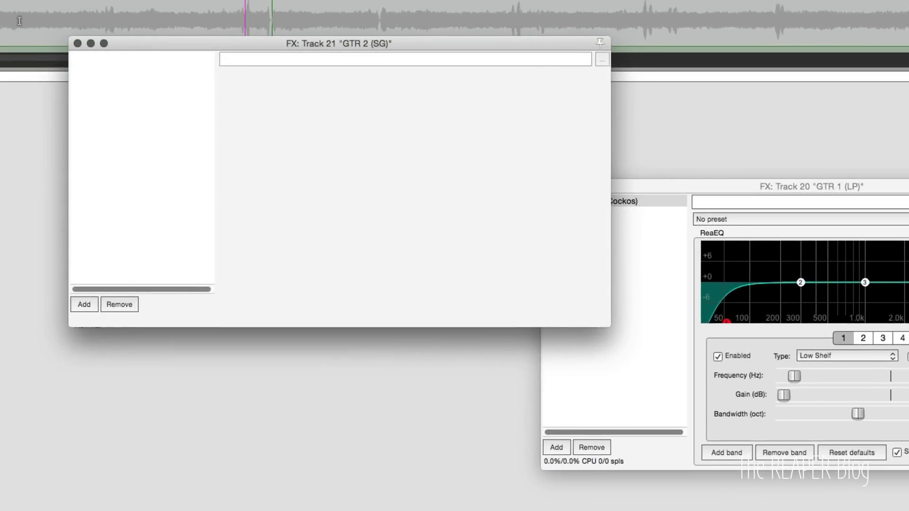
Step: Paste the copied ReaEQ with its automation into the GTR 2 (SG) effects chain and move its window clear of the envelopes
right_click(152, 141)
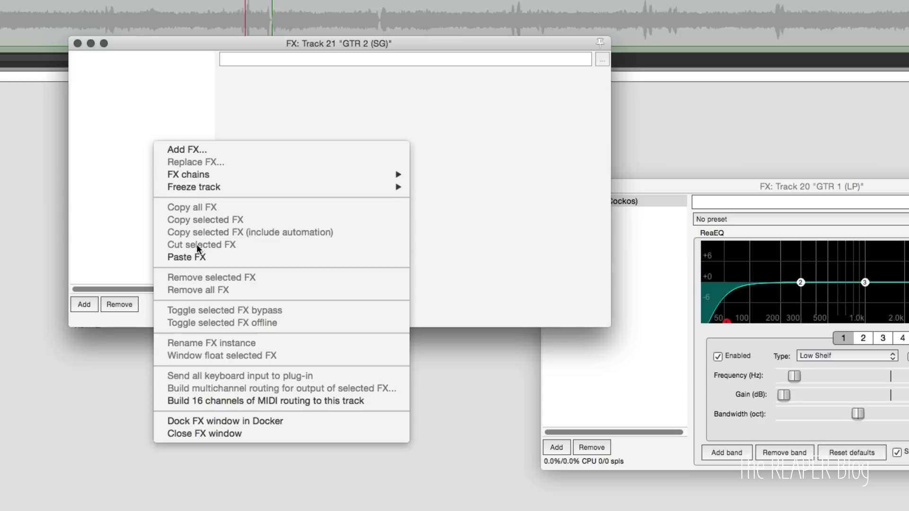
click(209, 257)
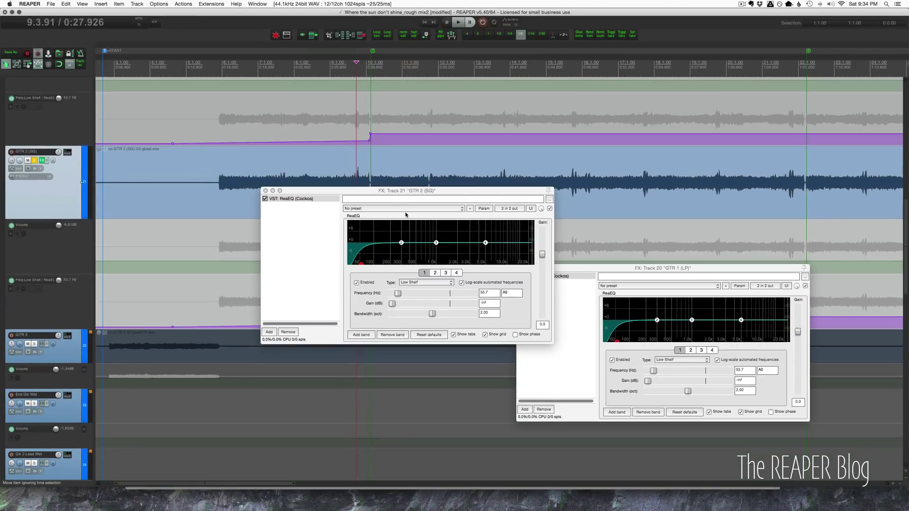
drag(406, 192, 682, 167)
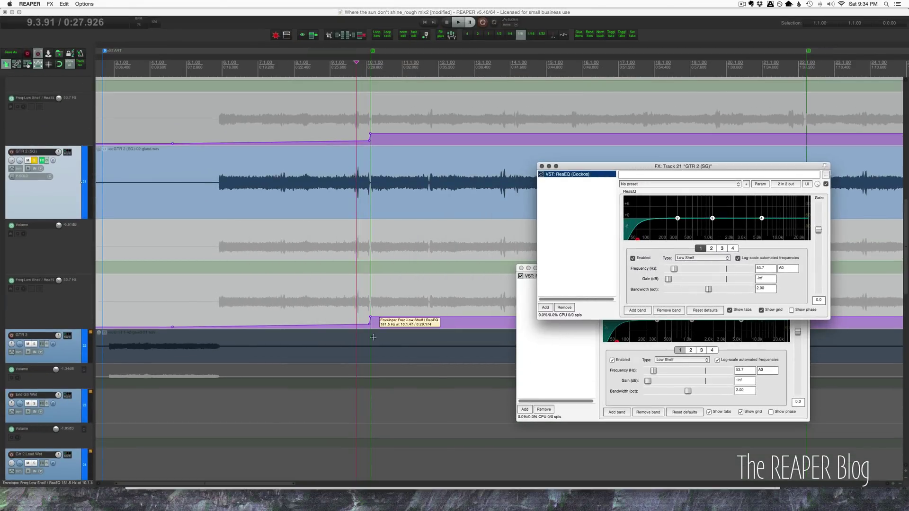
Step: Play GTR 2 (SG) across the pasted low-shelf frequency jump at bar 10 to check the automation
click(355, 302)
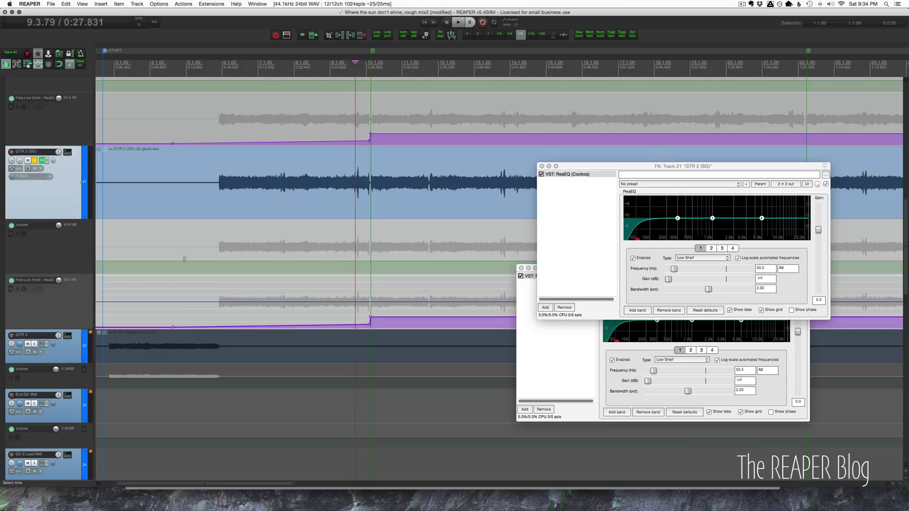
key(space)
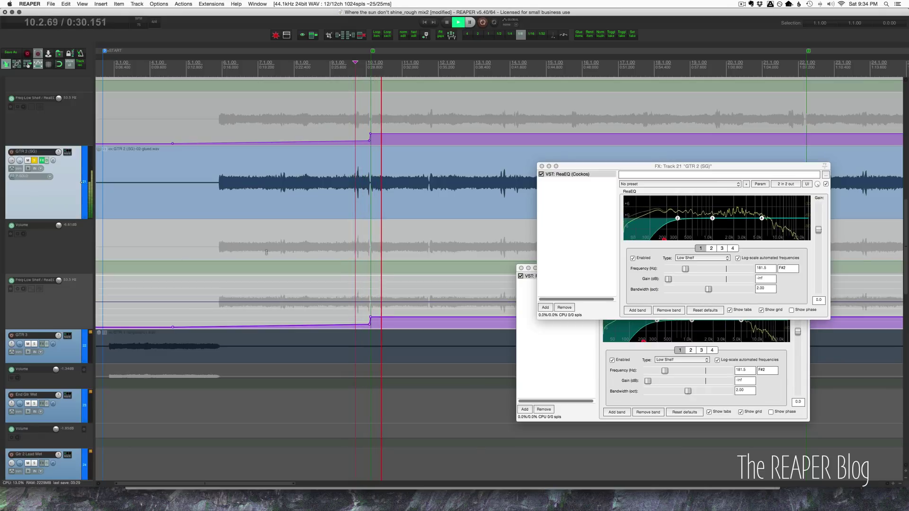
key(space)
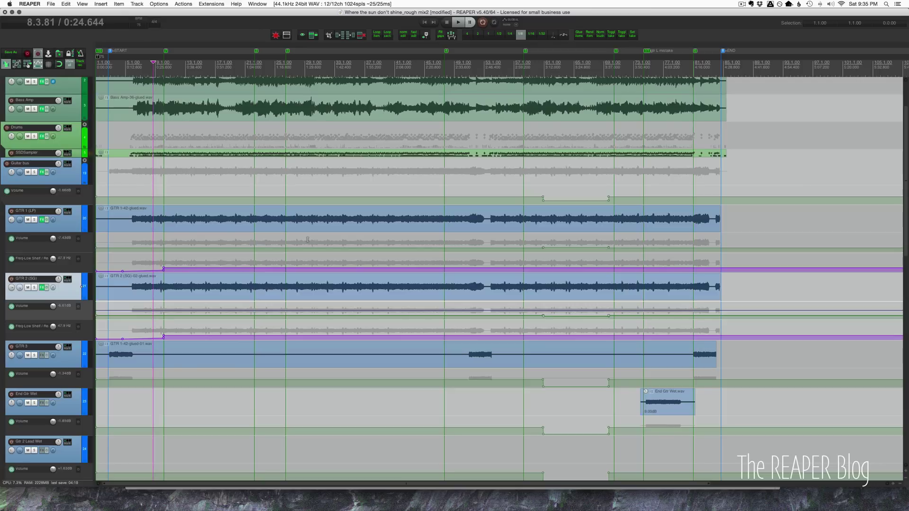
Step: Look over the envelopes across the project's tracks and hide them all
scroll(308, 240, down, 10)
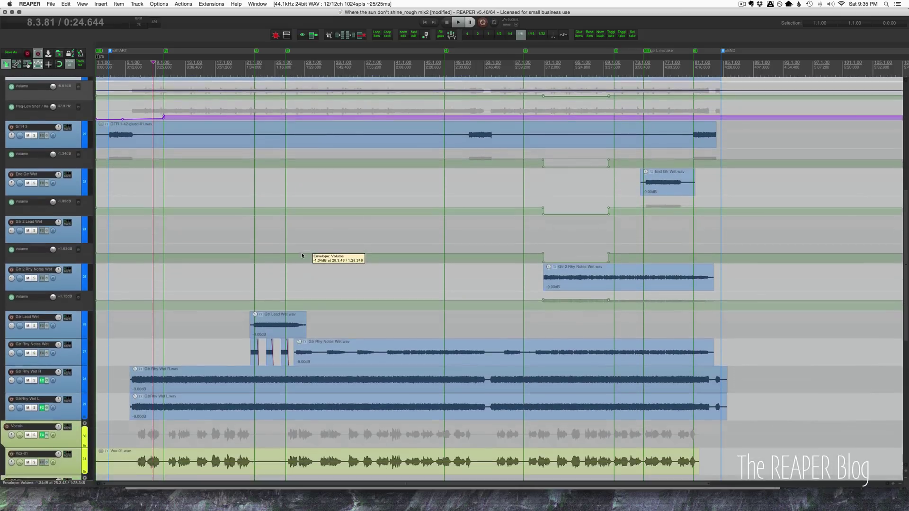
scroll(302, 256, down, 1)
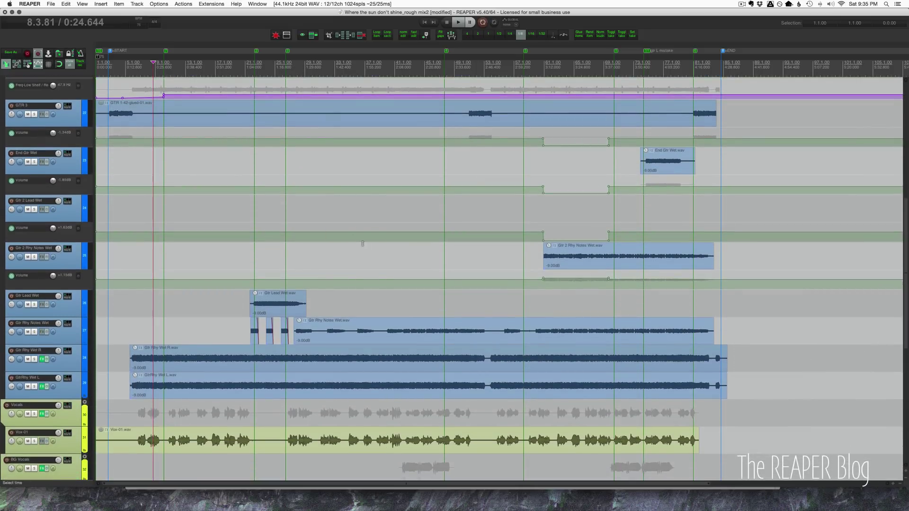
scroll(368, 269, down, 3)
scroll(368, 269, up, 15)
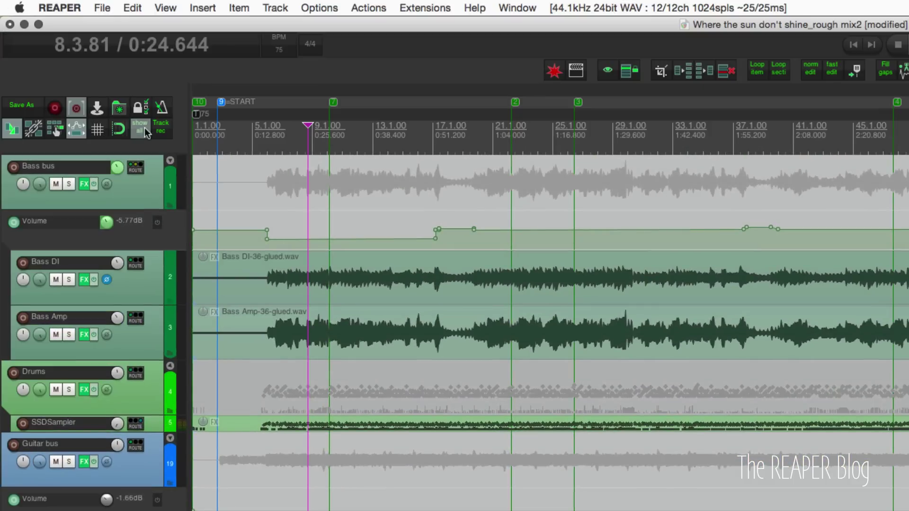
click(140, 128)
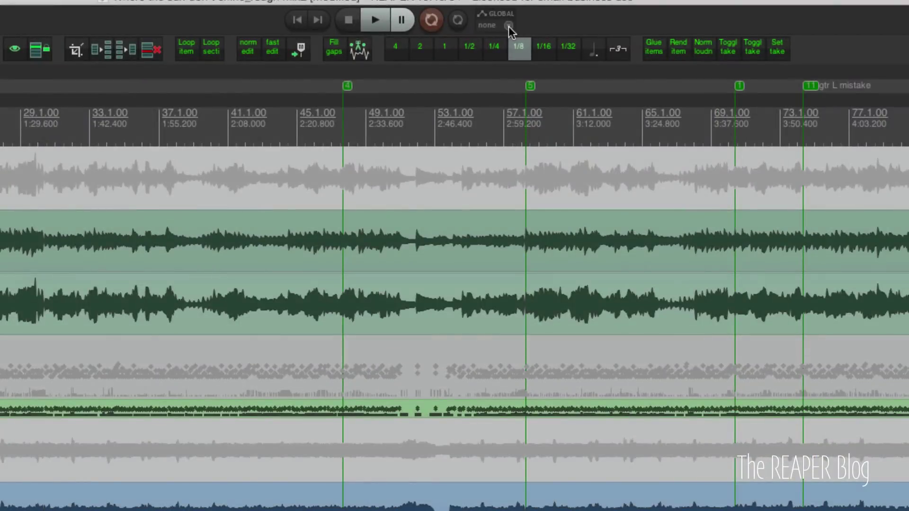
Step: Show all active track envelopes using the global automation options
click(515, 25)
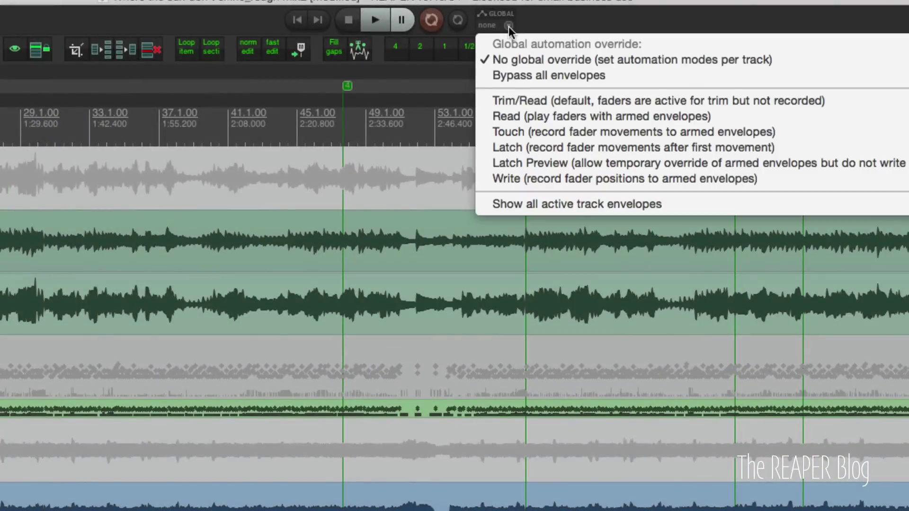
click(517, 204)
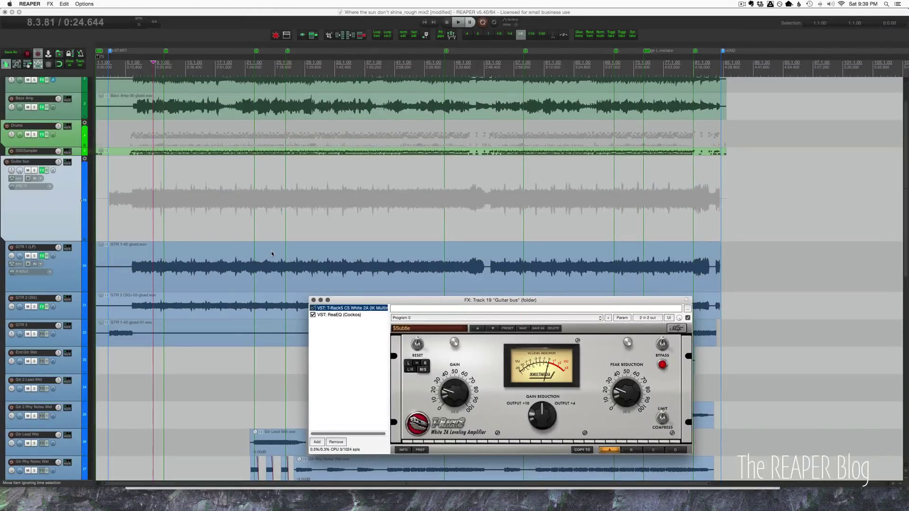
Step: Show an automation envelope for the Gain control of the White 2A compressor on the Guitar bus
click(450, 393)
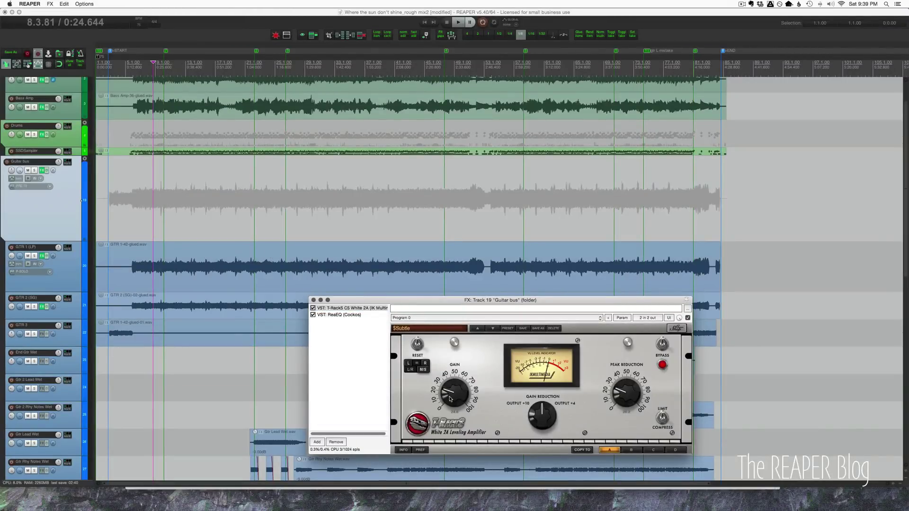
click(42, 205)
key(e)
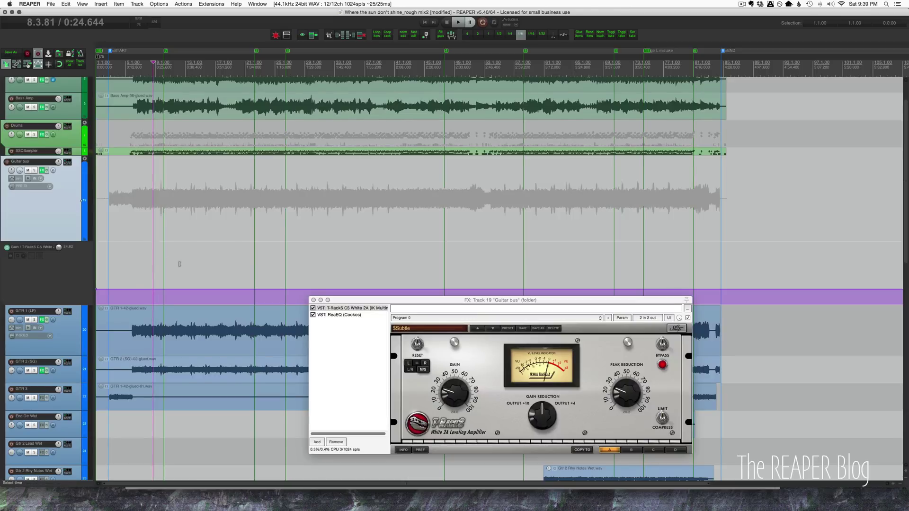
Step: Review the envelope list of the Guitar bus, including the White 2A and ReaEQ parameters
scroll(179, 264, down, 2)
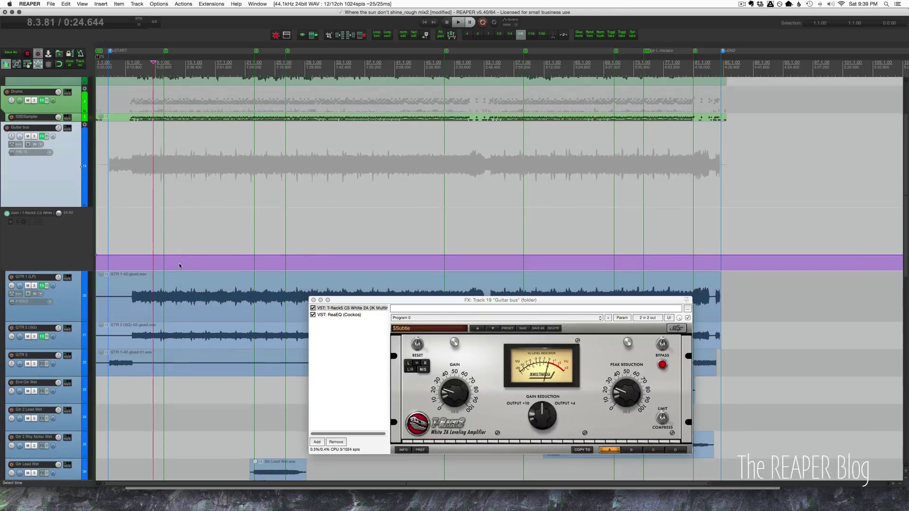
click(15, 144)
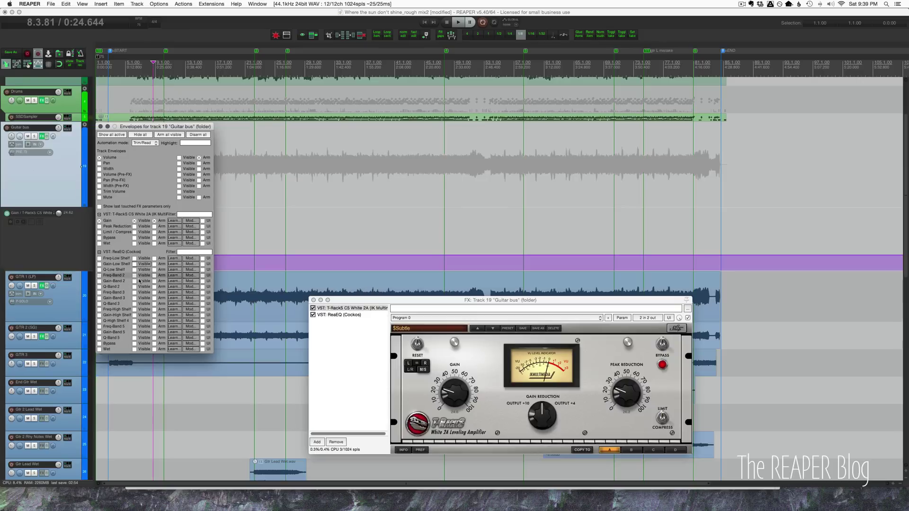
click(101, 126)
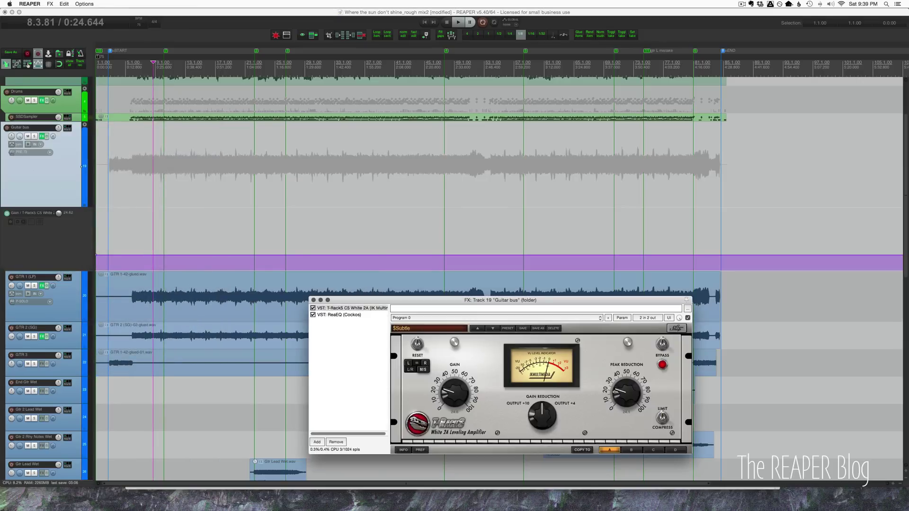
Step: Show an automation envelope for the last-touched Peak Reduction control of the White 2A on the Guitar bus and move the effect window aside
drag(613, 391, 615, 389)
click(86, 250)
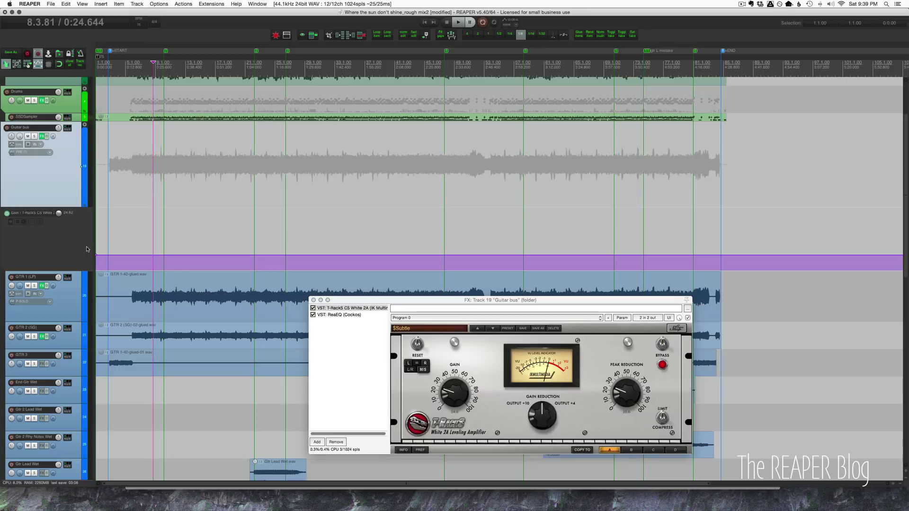
key(e)
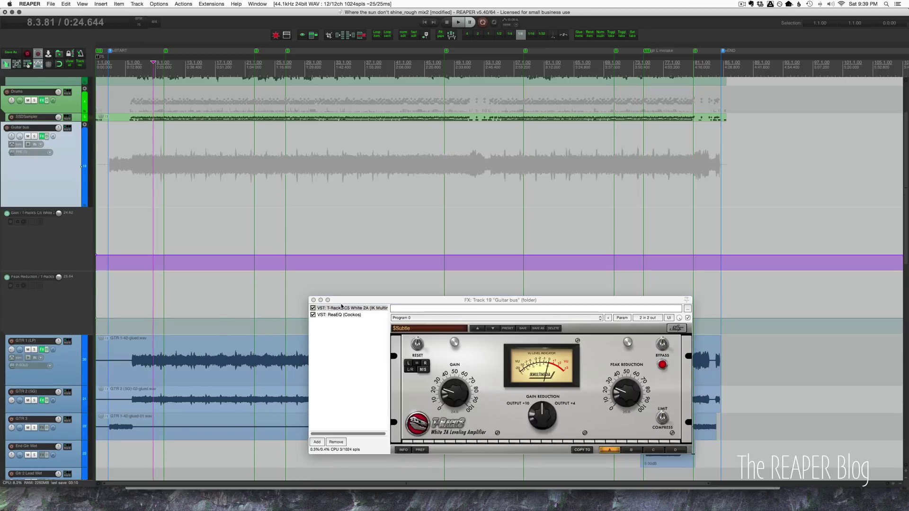
drag(341, 302, 325, 349)
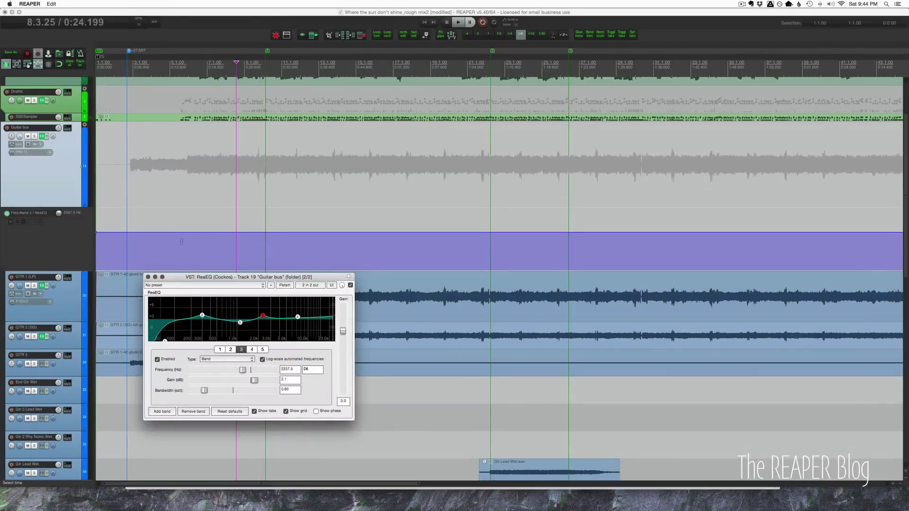
Step: Modulate the Guitar bus ReaEQ's Freq-Band 3 parameter with an LFO, setting the baseline to about mid-range and the strength to 59.8%
click(75, 248)
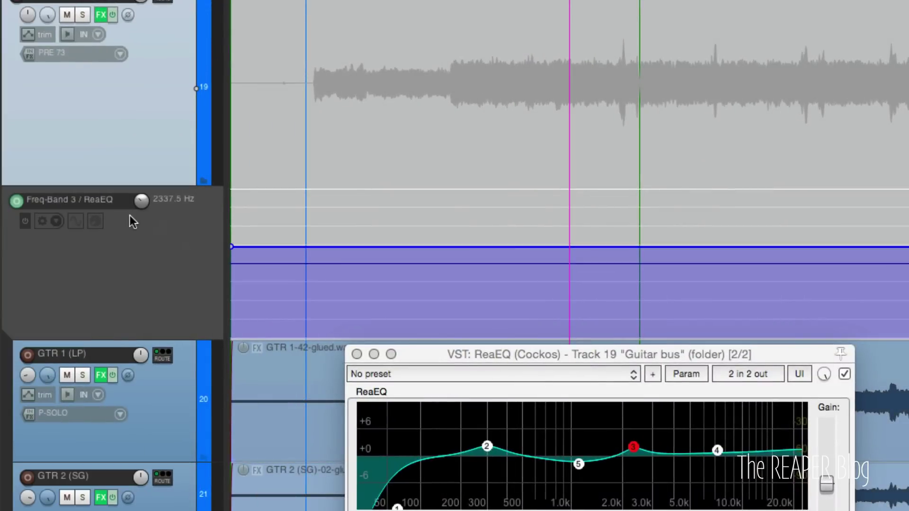
click(77, 225)
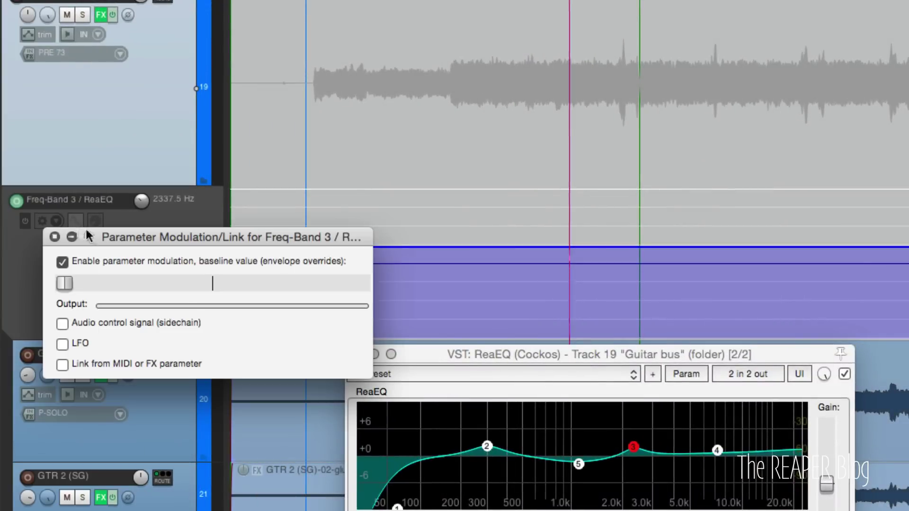
click(62, 344)
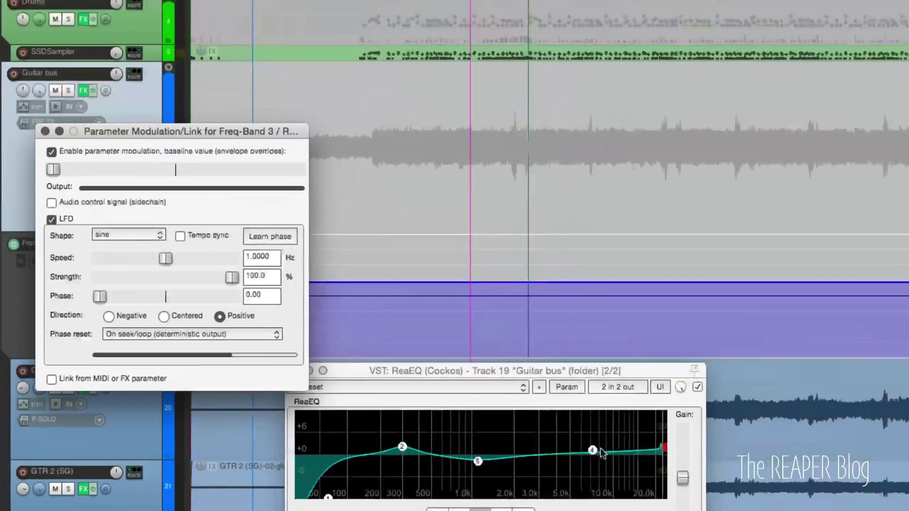
drag(57, 176, 177, 178)
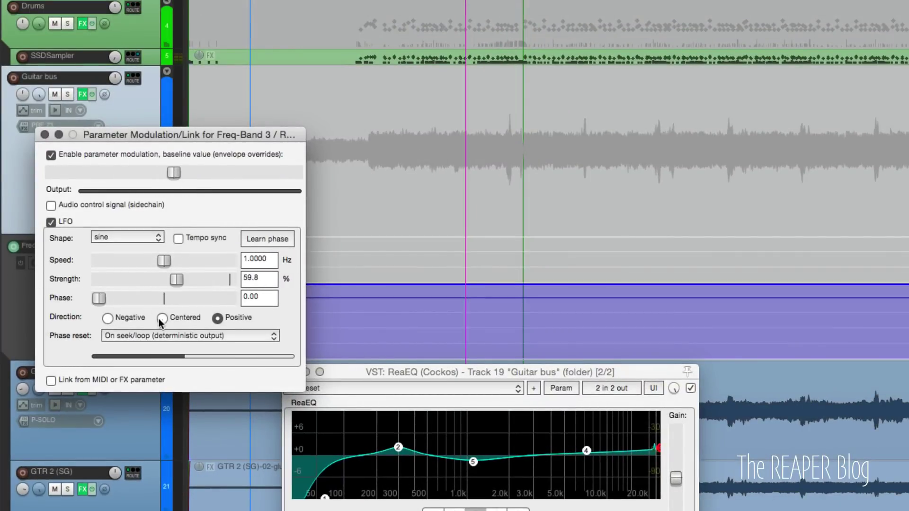